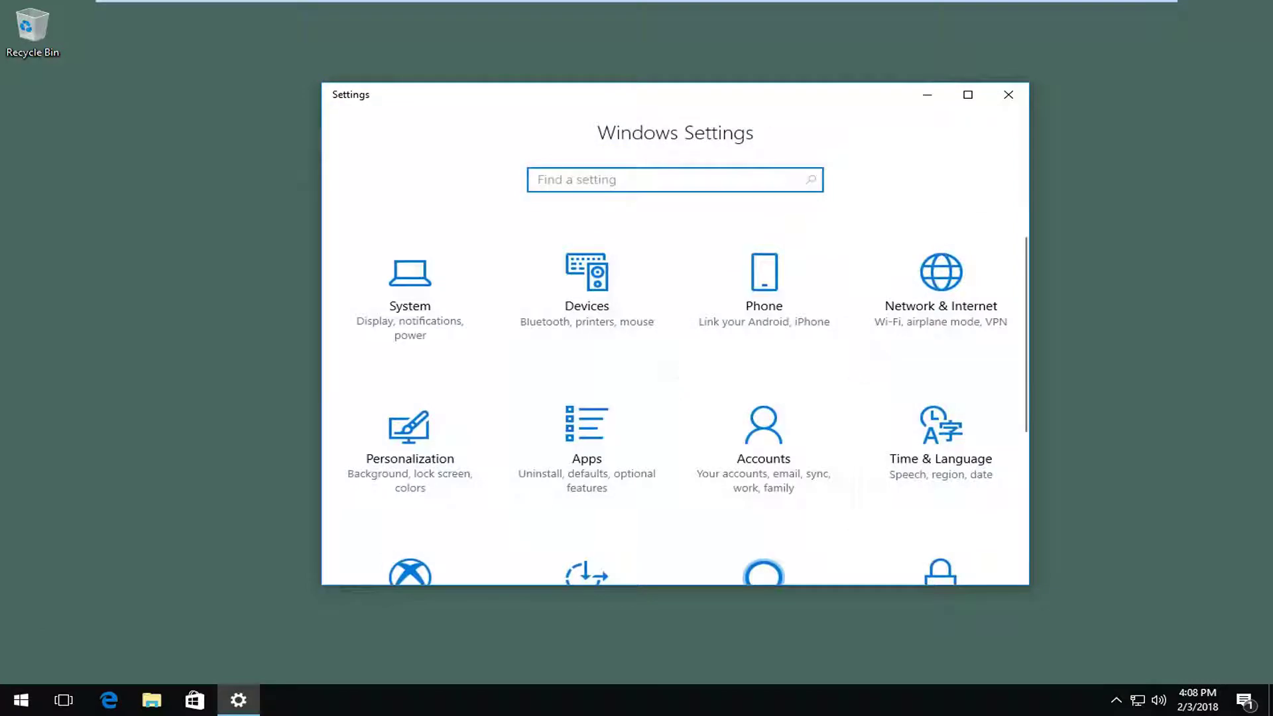
- Go to Update & Security and show its Recovery page with Reset this PC
scroll(1028, 289, "down", 2)
left_click_drag(1028, 289, 102, 577)
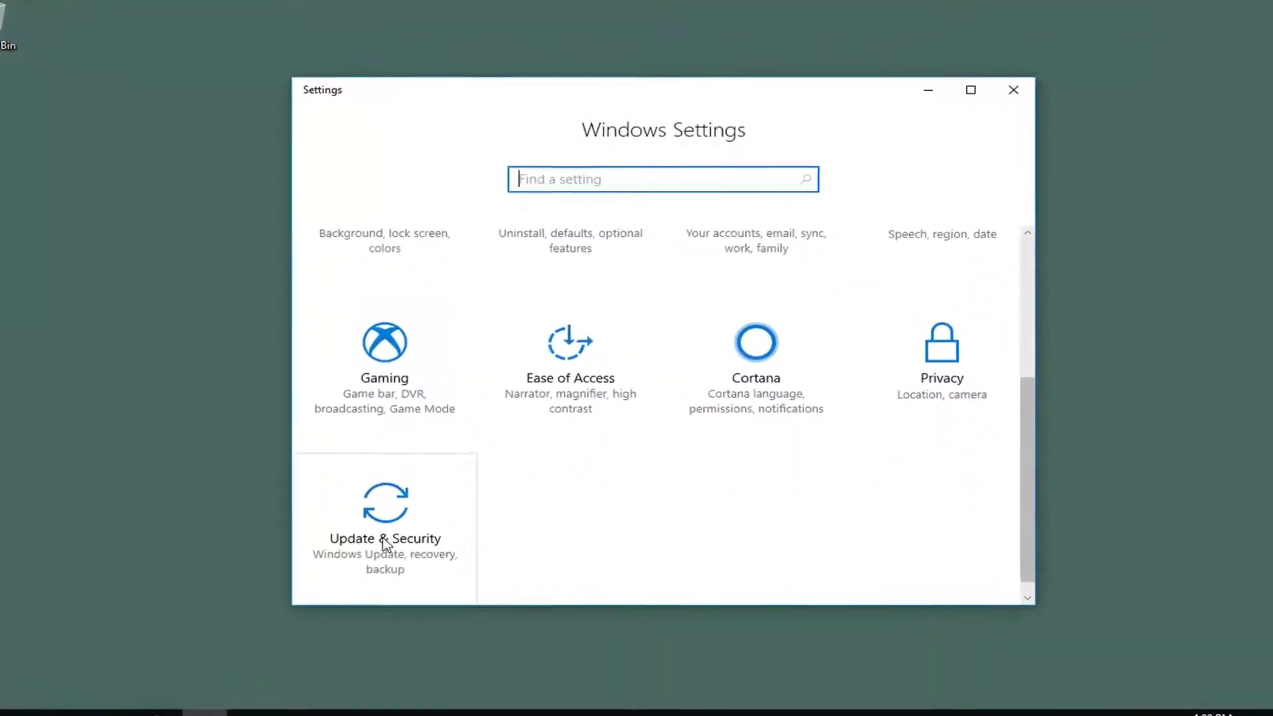
left_click(426, 552)
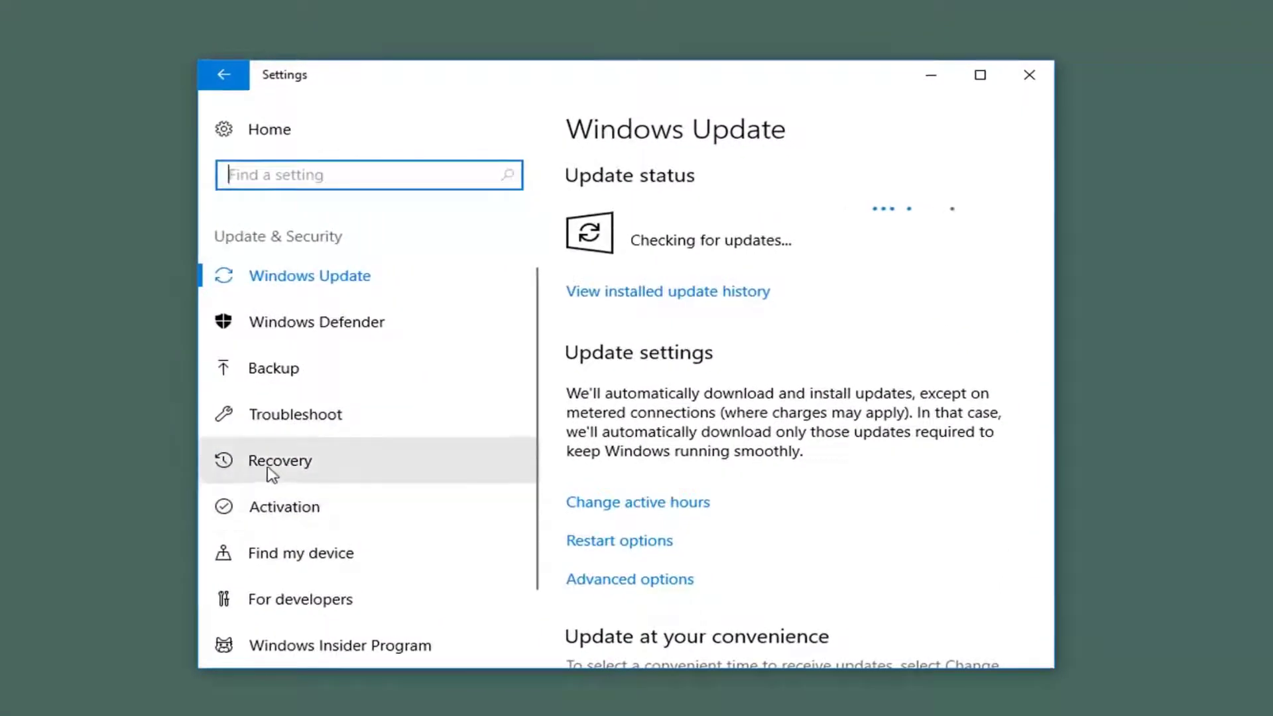
left_click(292, 460)
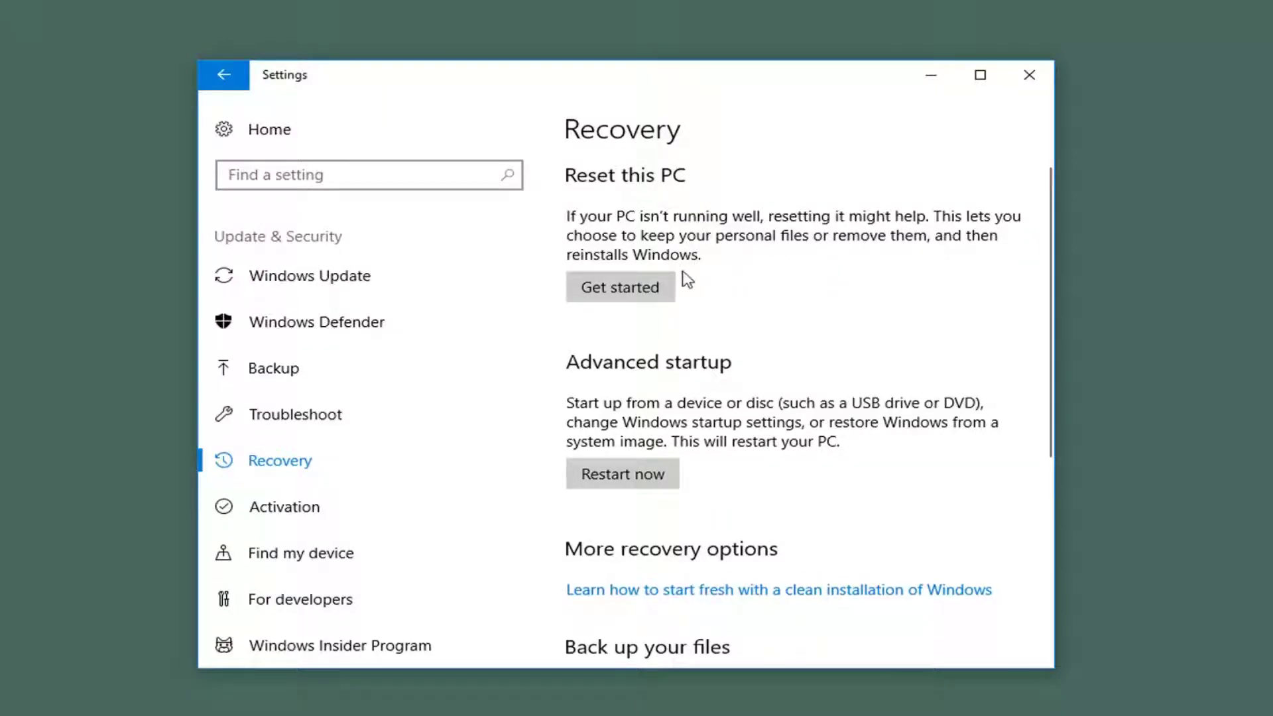
- Start Reset this PC and choose Remove everything
left_click(629, 290)
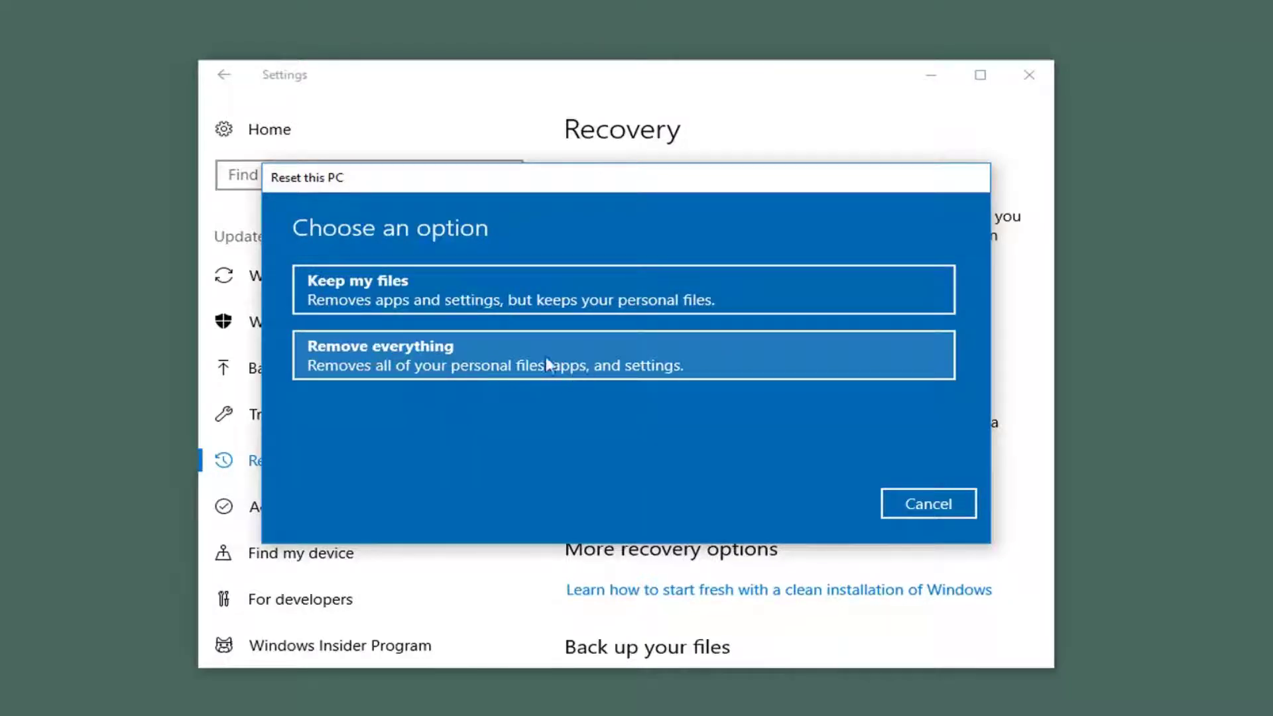
left_click(445, 363)
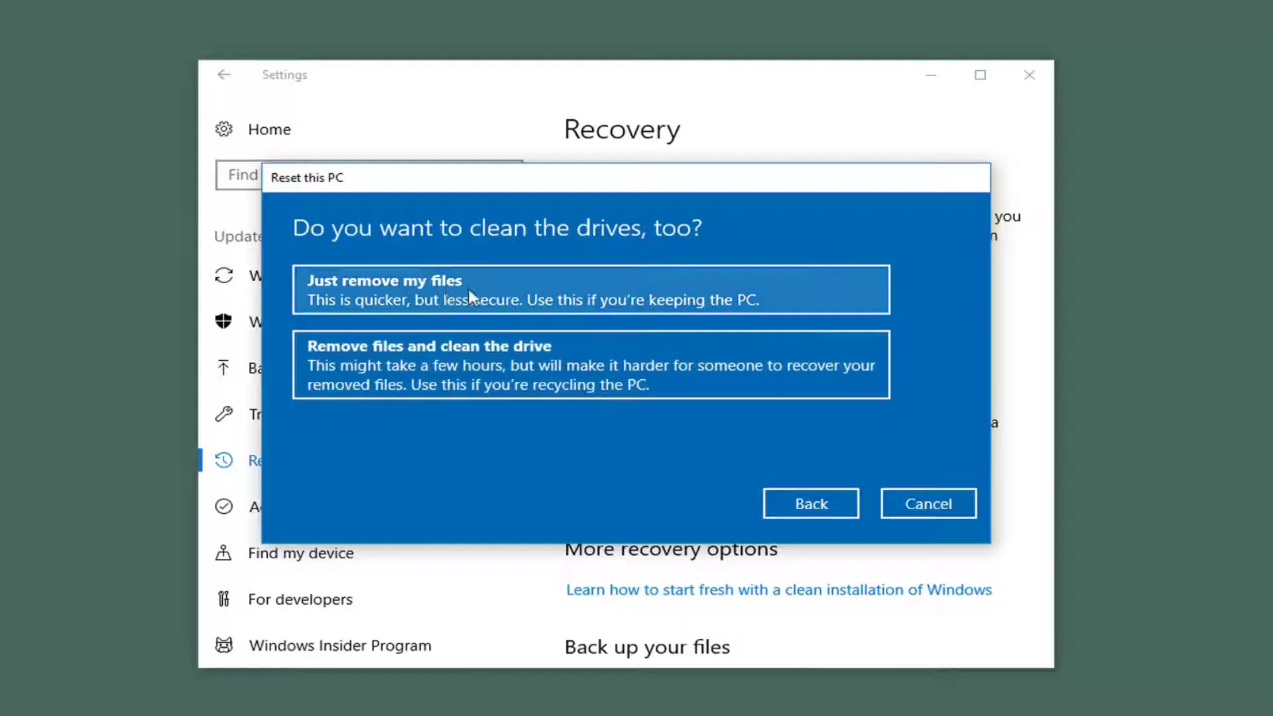
- Pick Just remove my files, then confirm Reset on the Ready to reset screen
left_click(414, 297)
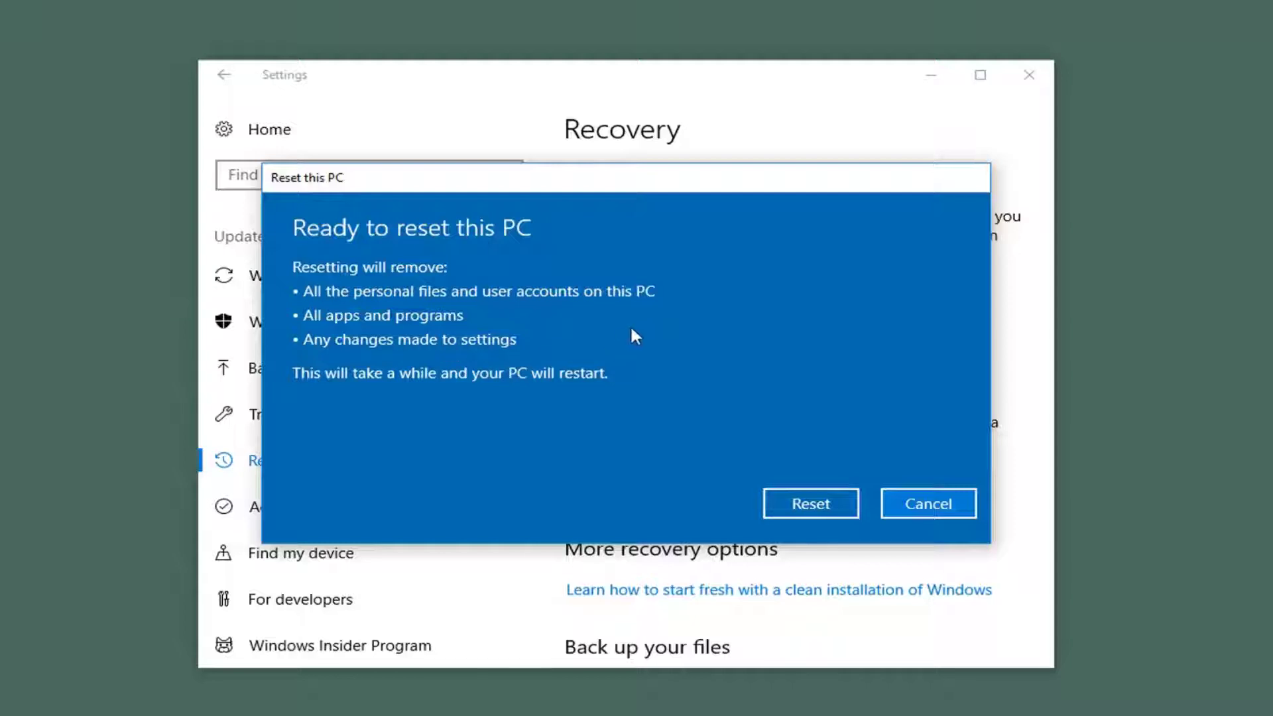
left_click(849, 503)
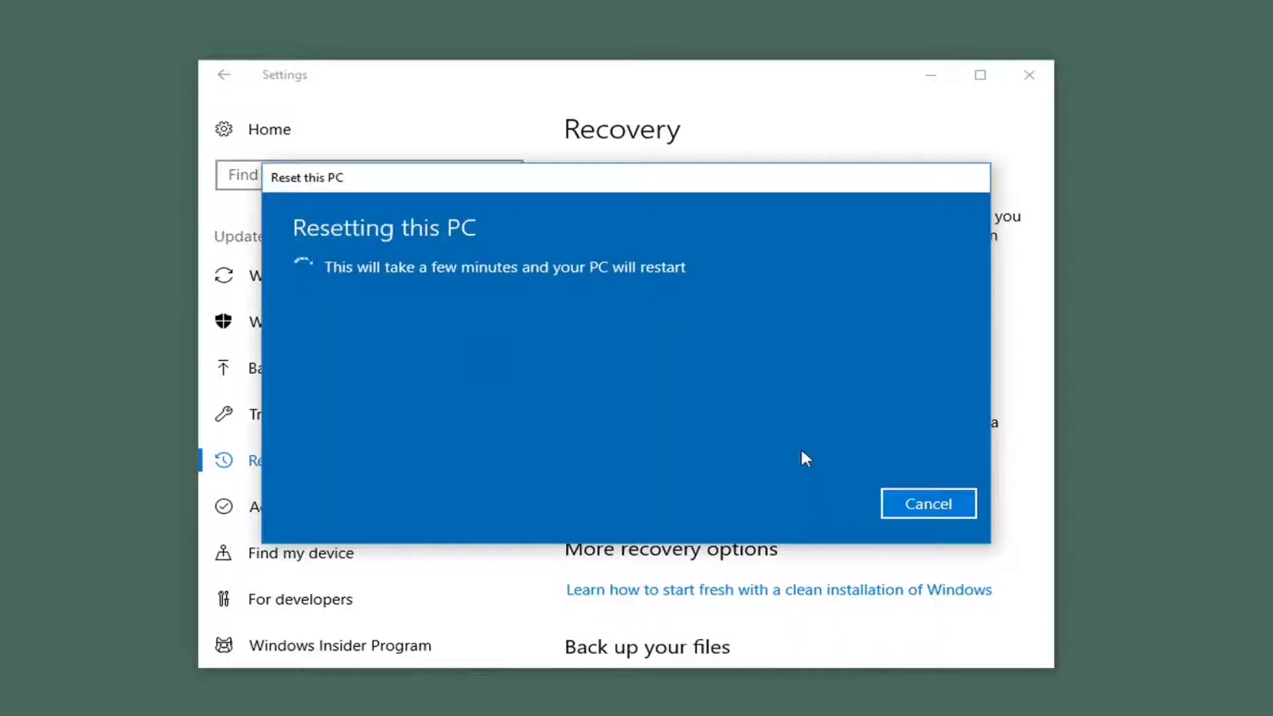
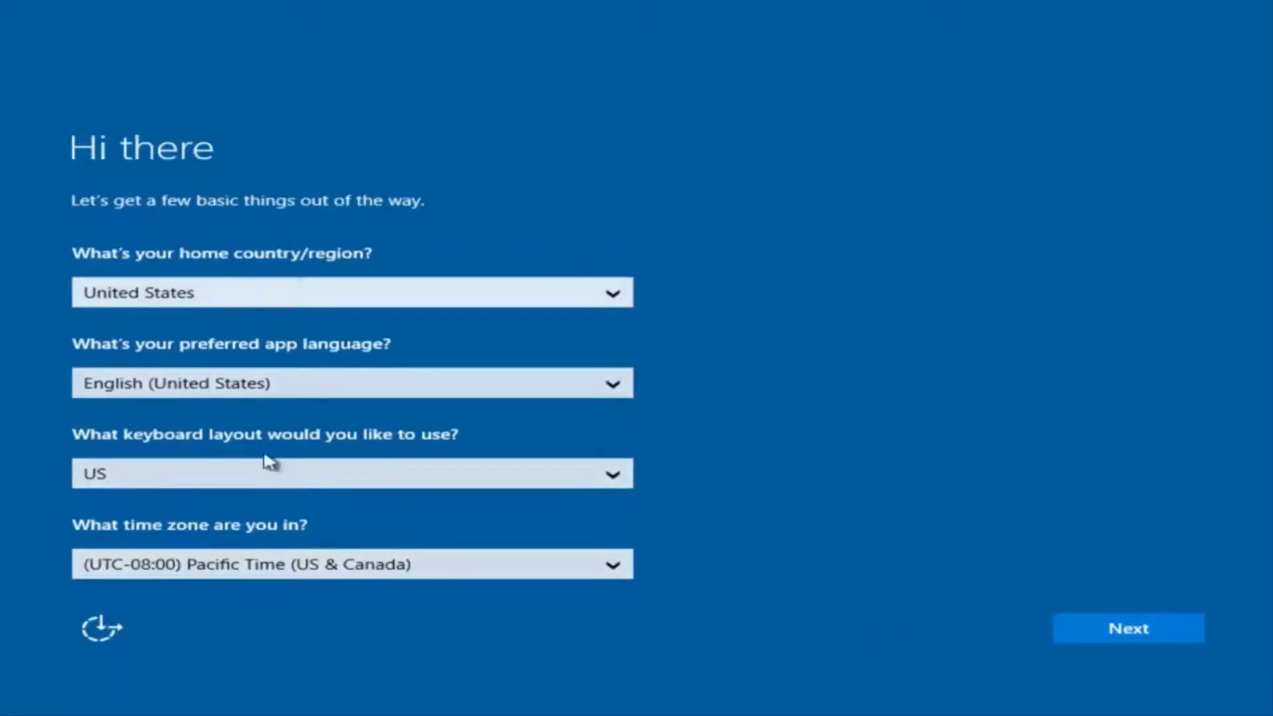
- Keep the default region, language, keyboard and time zone, and accept the license terms
left_click(1135, 635)
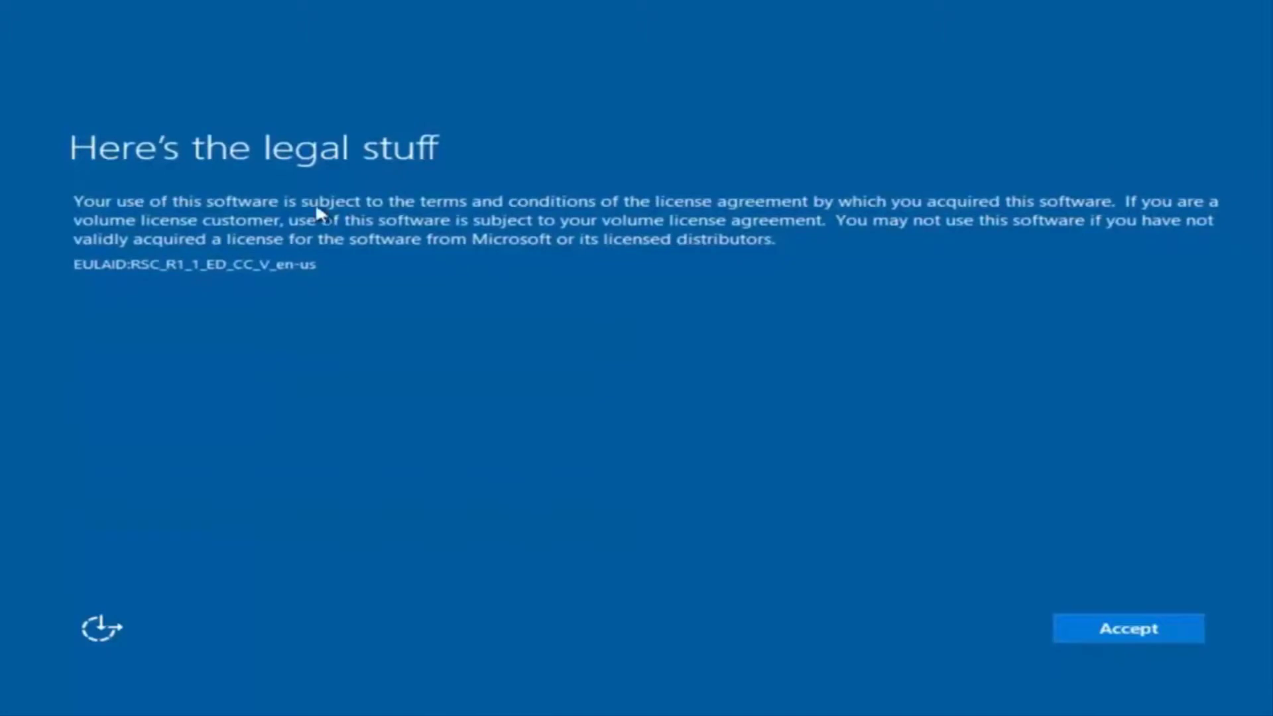
left_click(1149, 633)
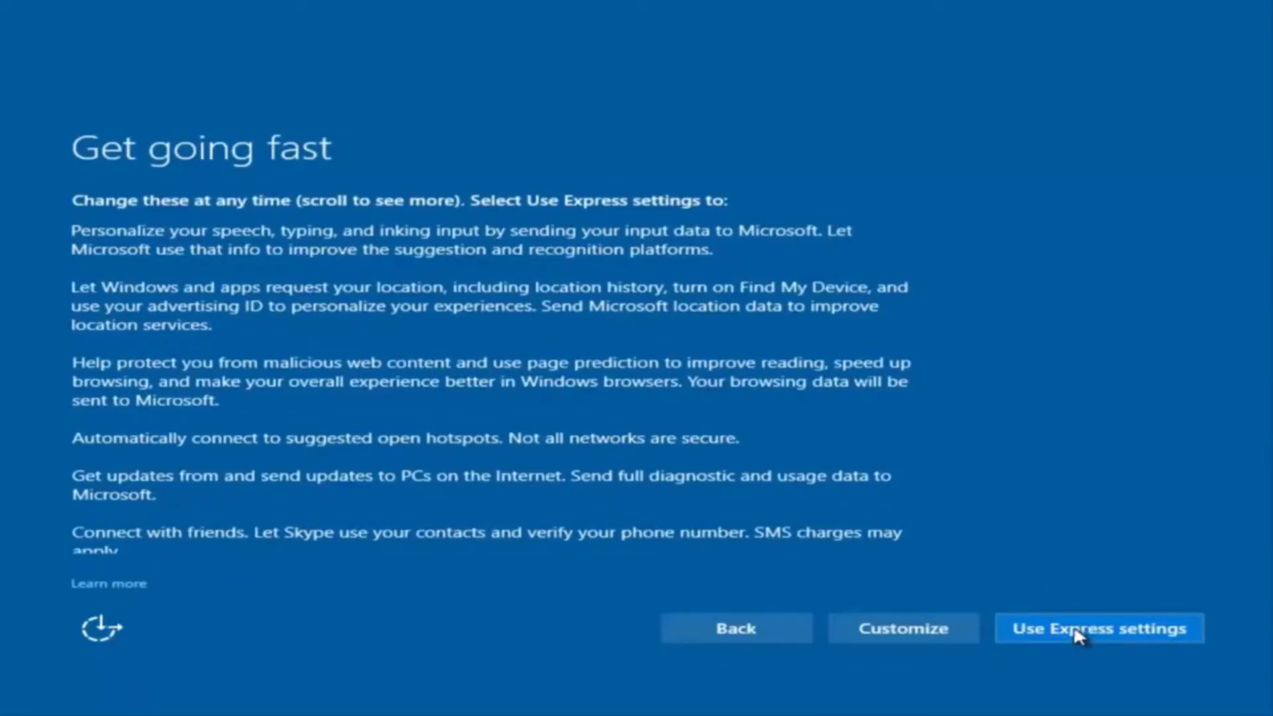
- Choose custom privacy settings and turn off speech, typing and inking personalization
left_click(906, 637)
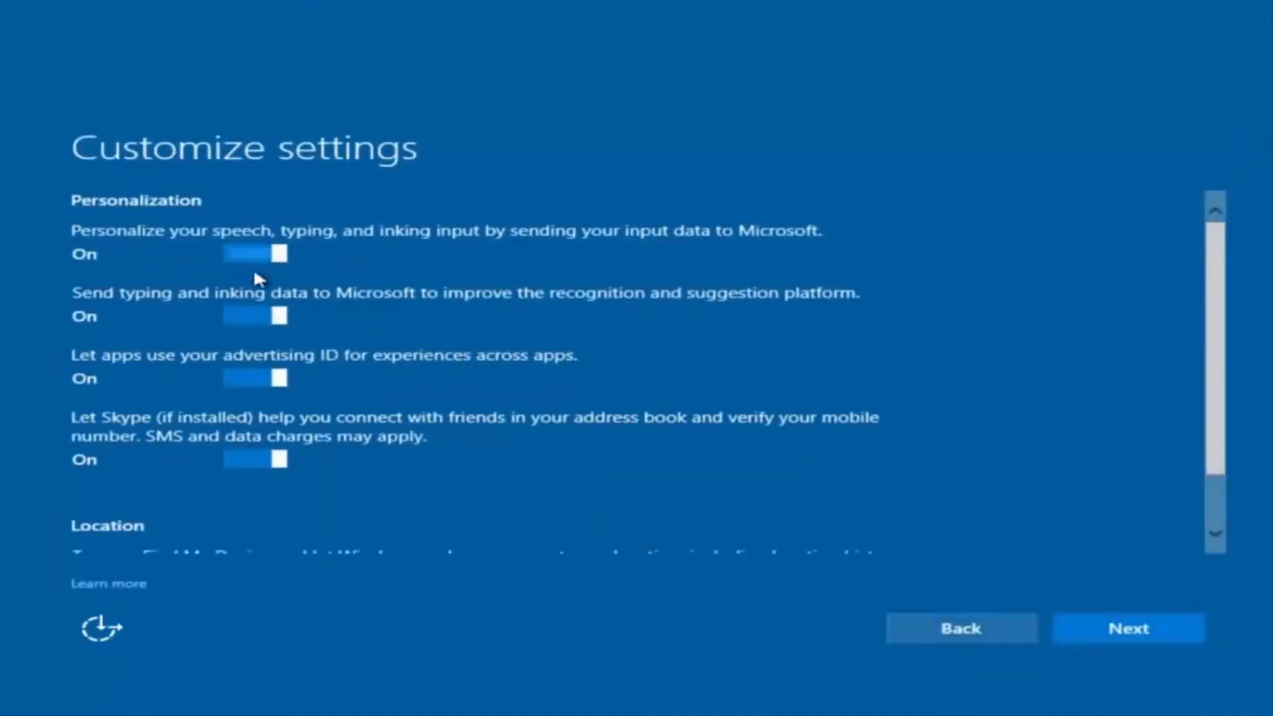
scroll(313, 304, "down", 2)
scroll(365, 324, "up", 2)
left_click(268, 256)
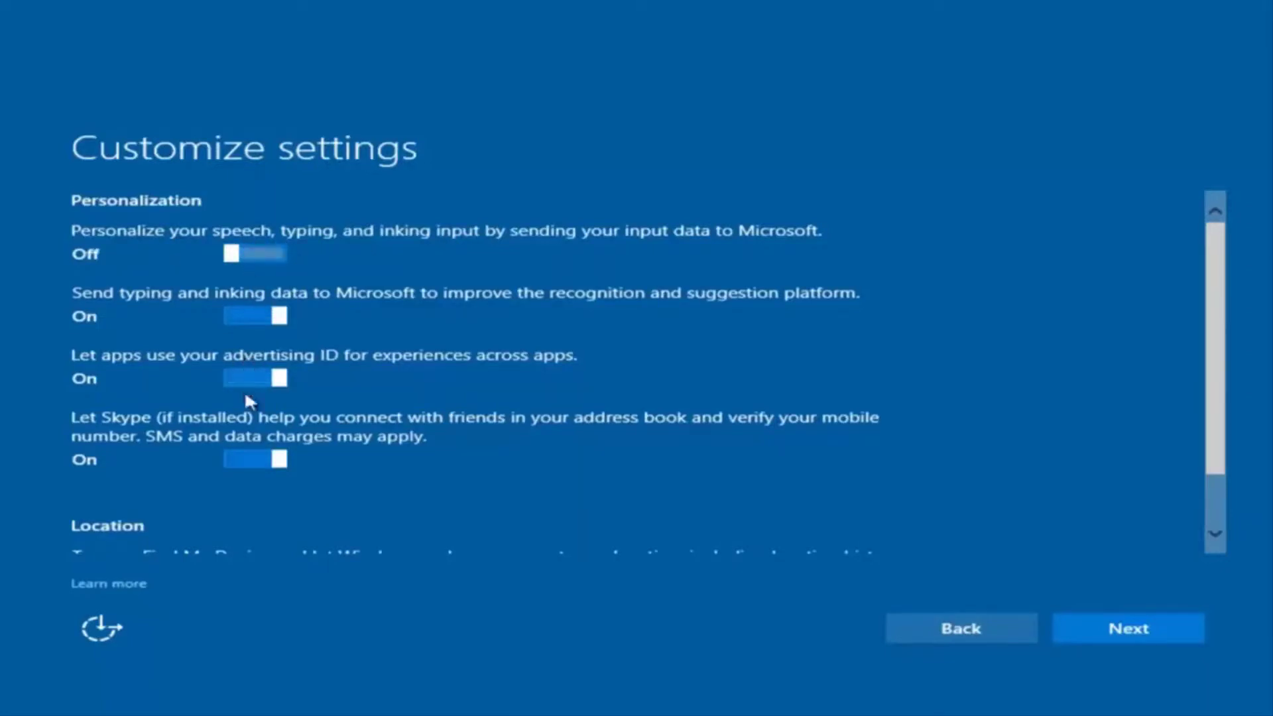
scroll(265, 403, "down", 1)
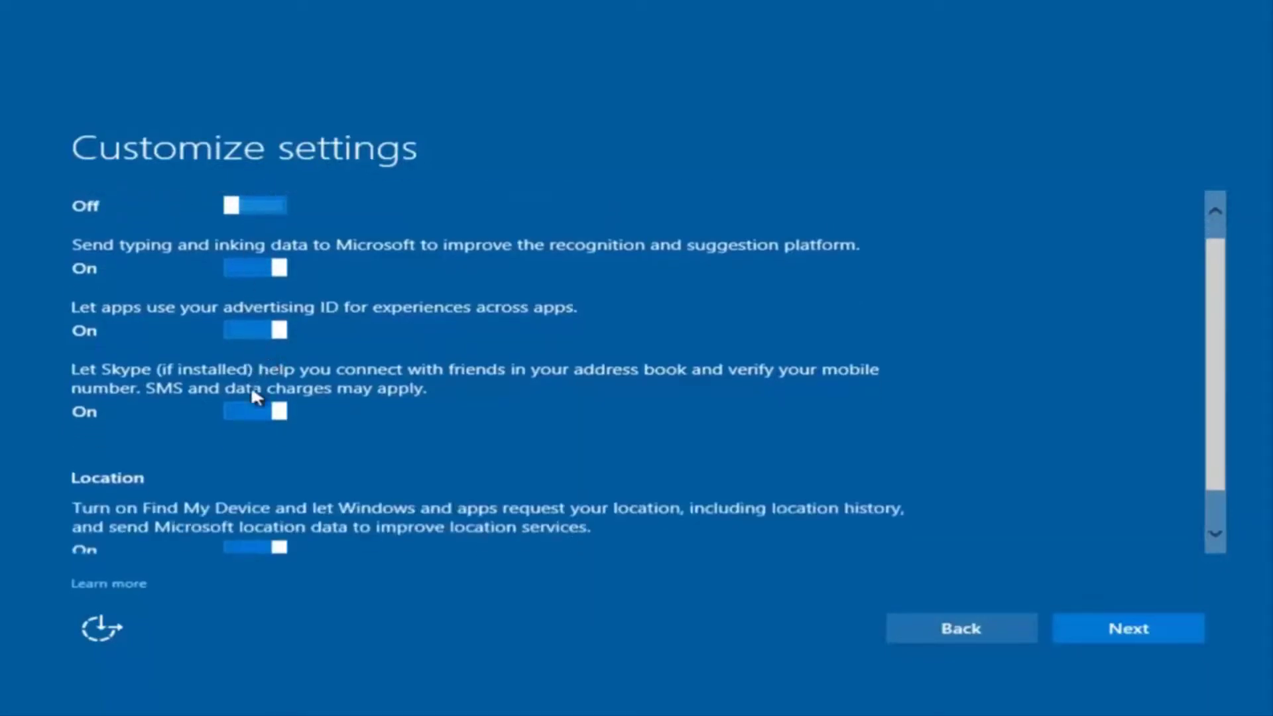
scroll(275, 389, "up", 1)
scroll(296, 458, "down", 1)
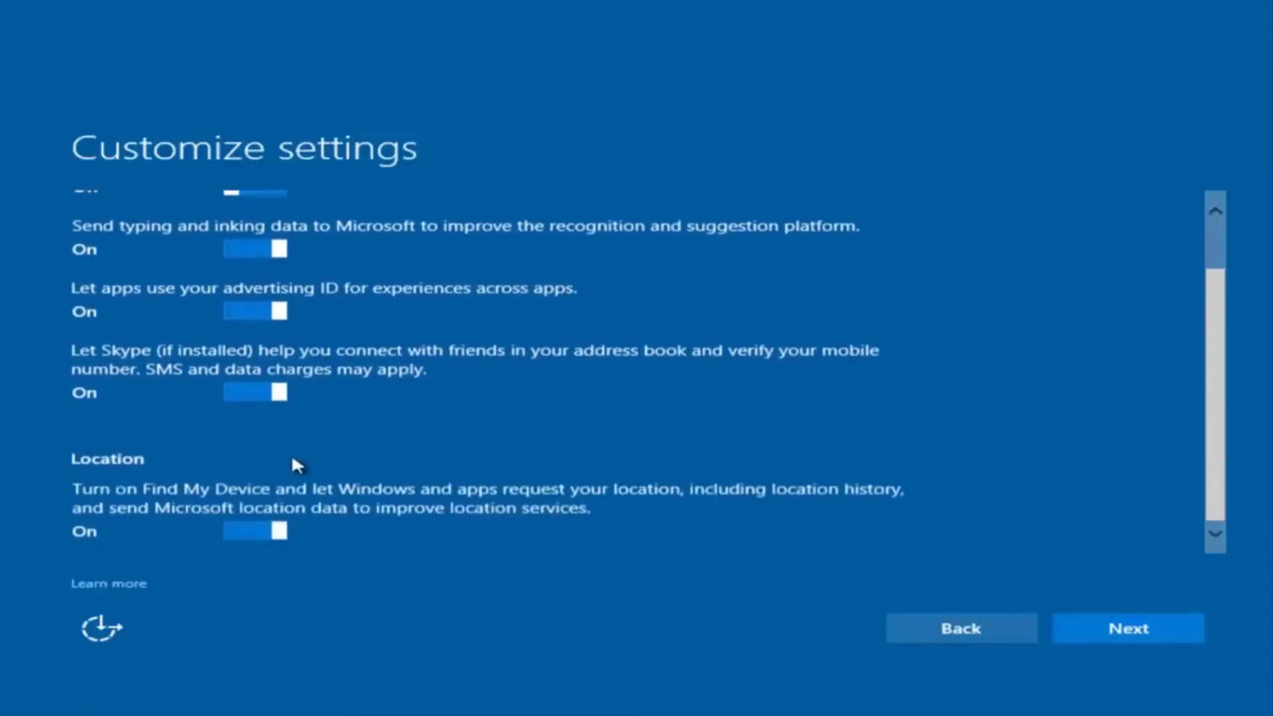
scroll(318, 411, "up", 1)
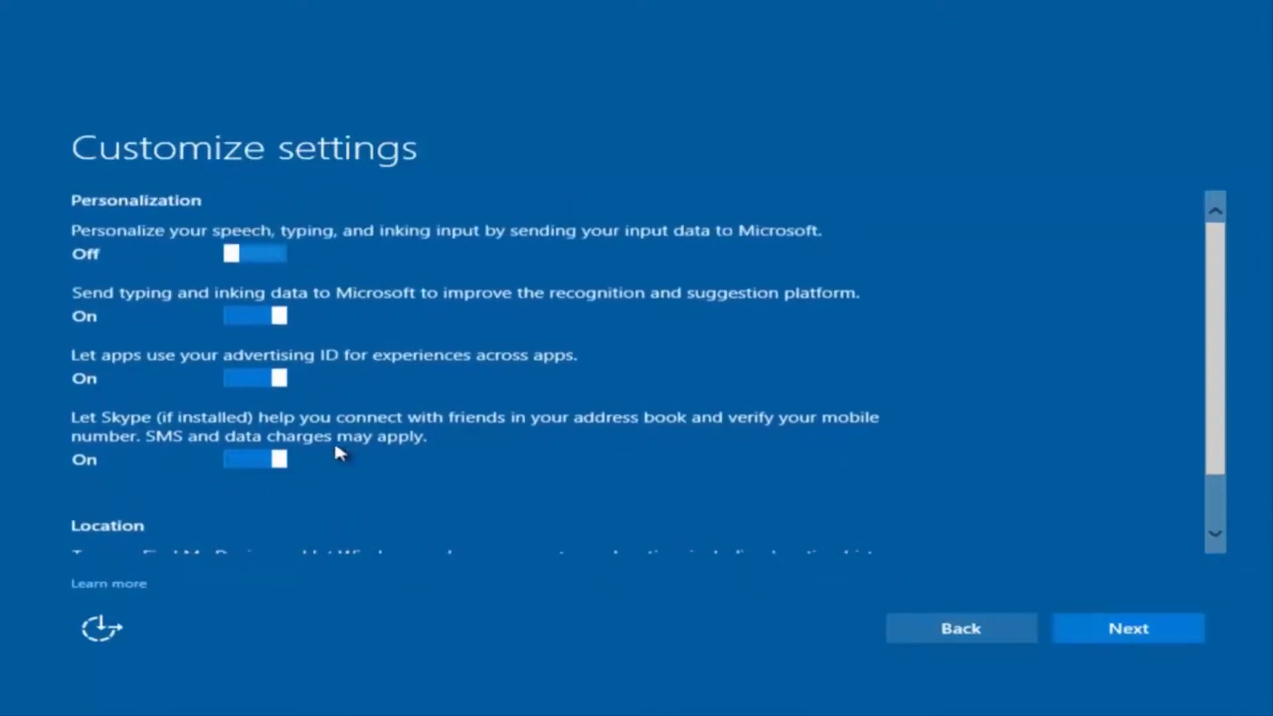
- Continue through the remaining custom settings pages, keeping their defaults
left_click(1107, 630)
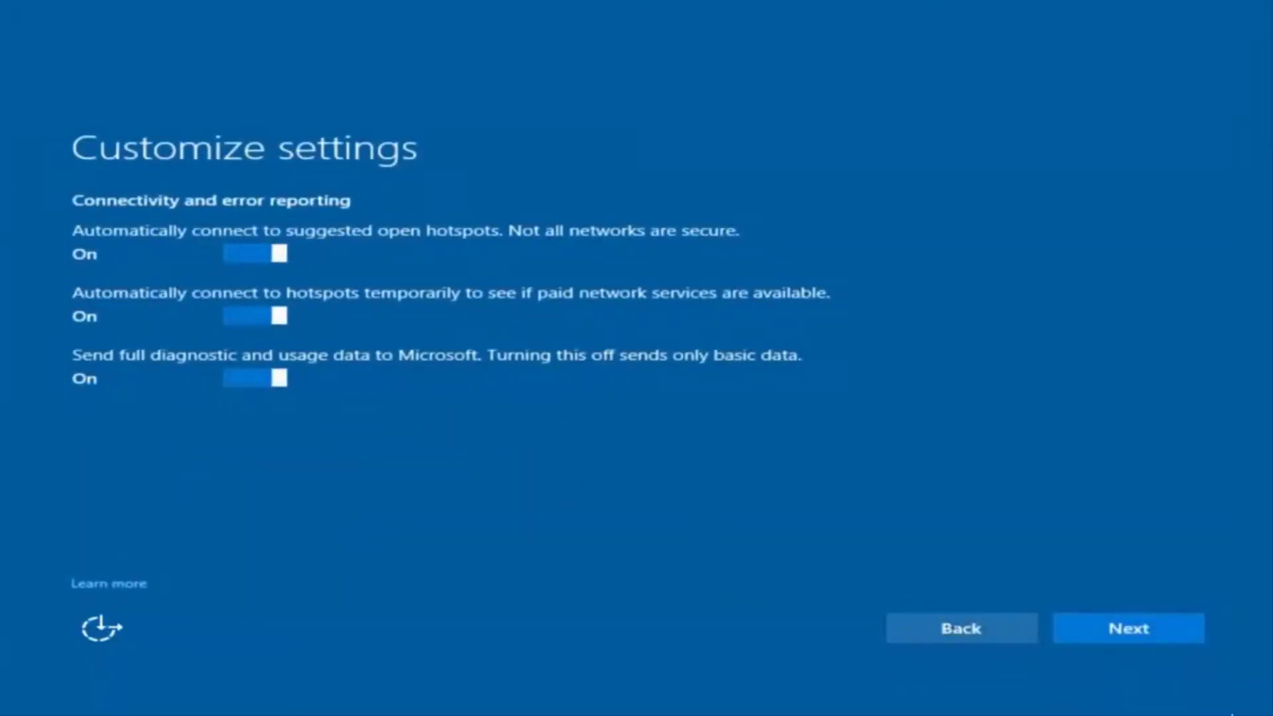
left_click(1128, 632)
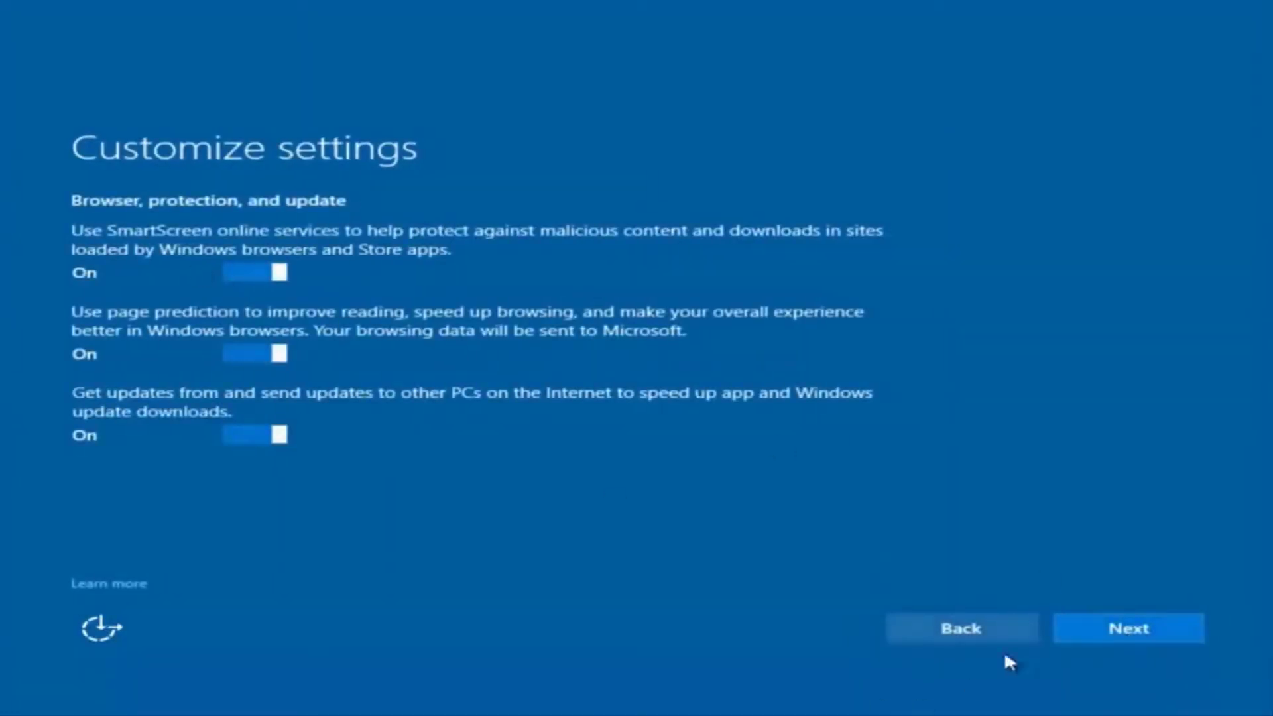
left_click(1116, 634)
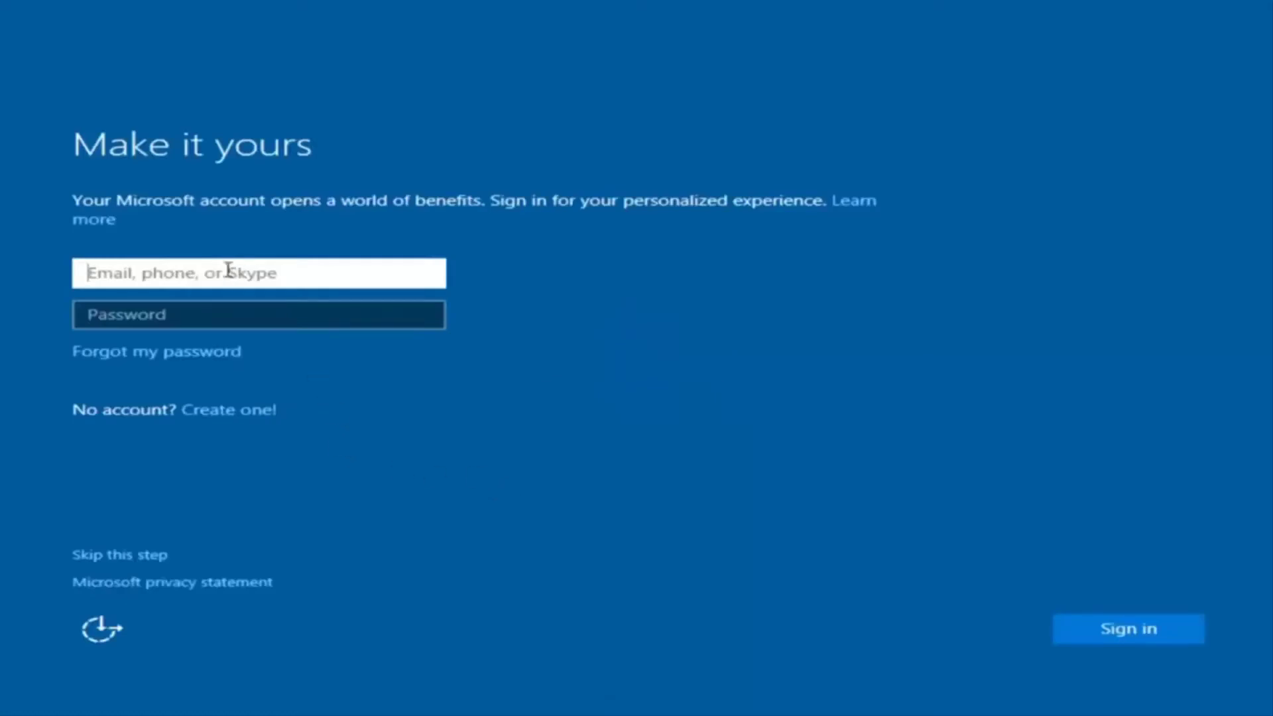
- Skip Microsoft account sign-in and enter the local user name 'example'
left_click(516, 279)
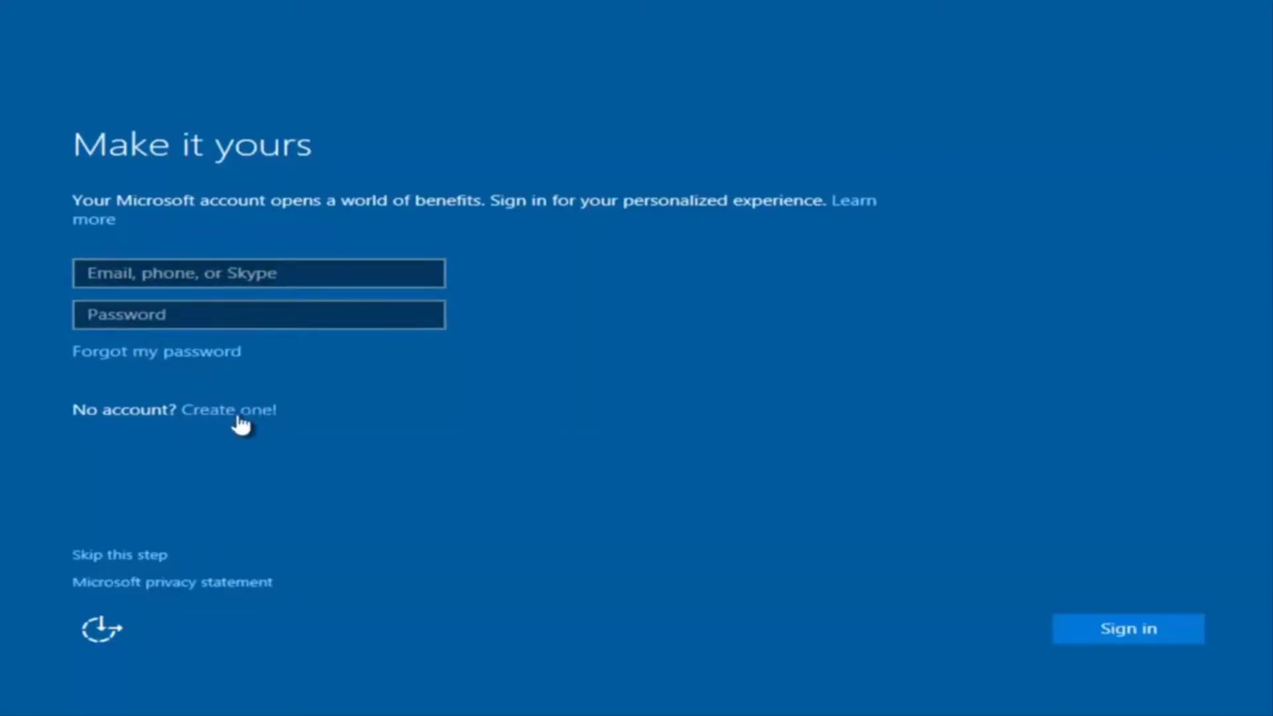
left_click(126, 559)
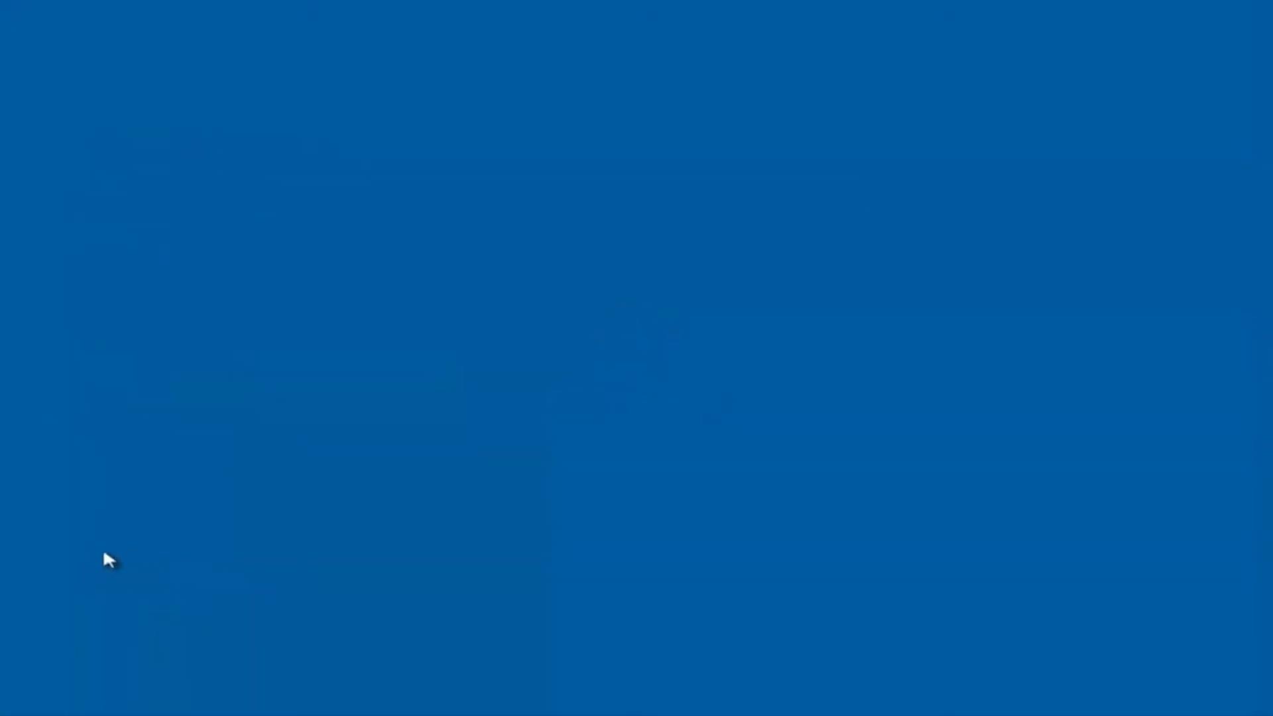
type("exam[p")
key("BackSpace")
key("BackSpace")
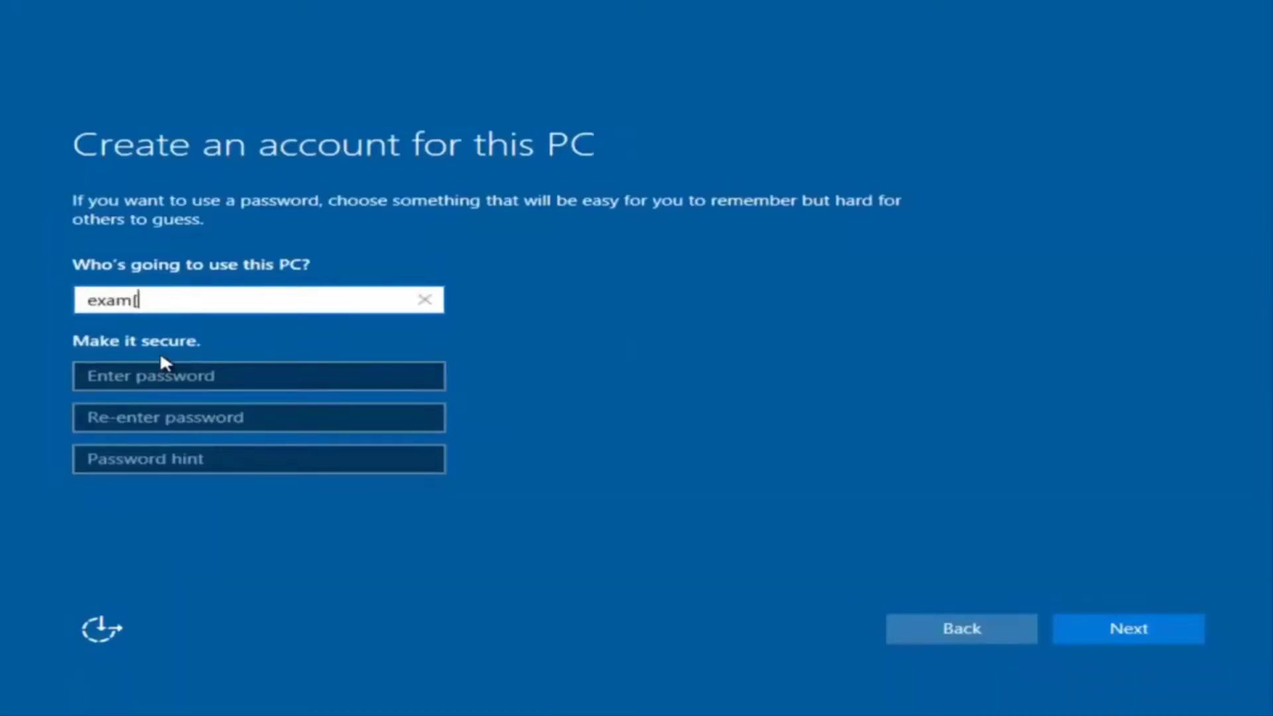
type("ple")
- Enter the account password, re-enter it, add a password hint, and submit the local account
left_click(160, 379)
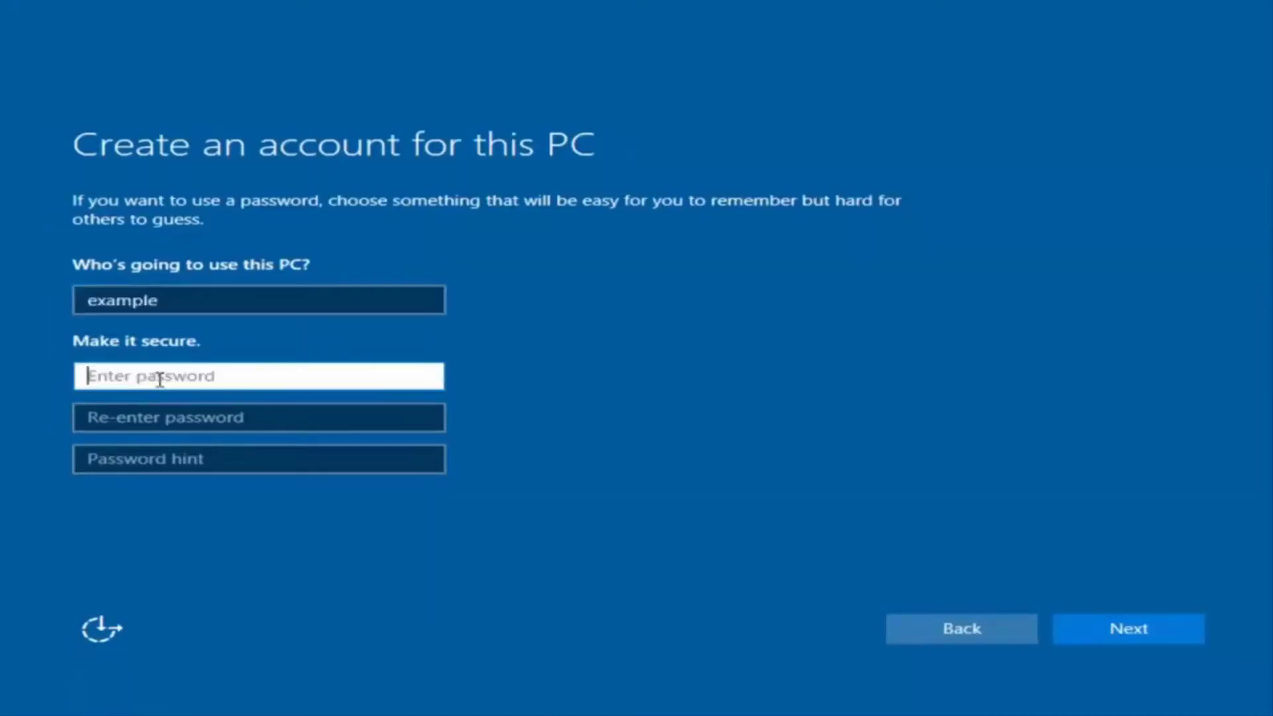
left_click(247, 418)
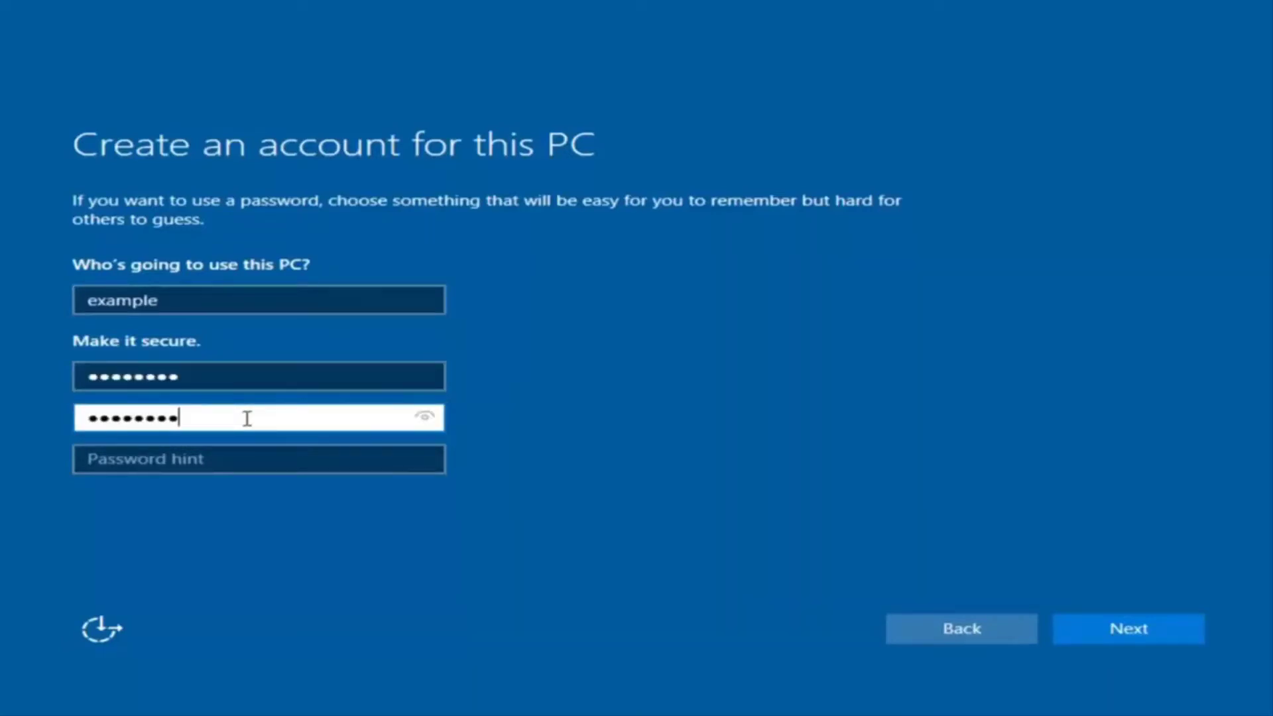
left_click(227, 462)
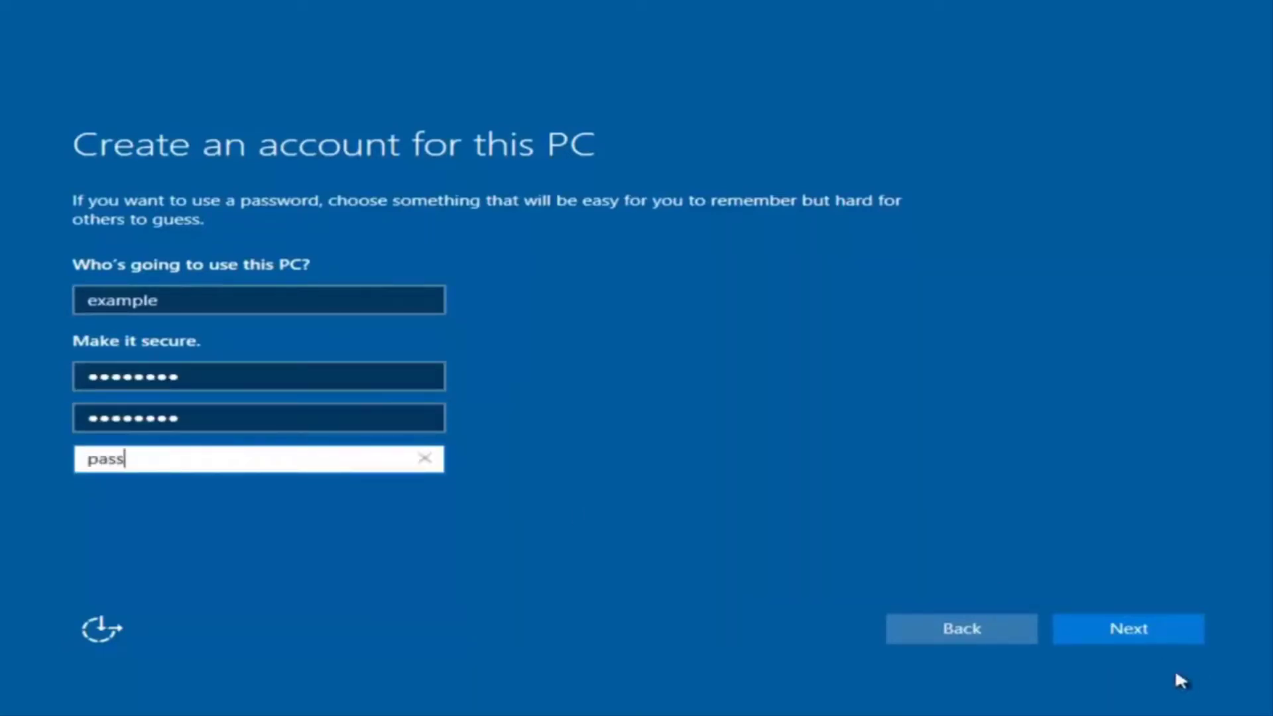
left_click(1150, 635)
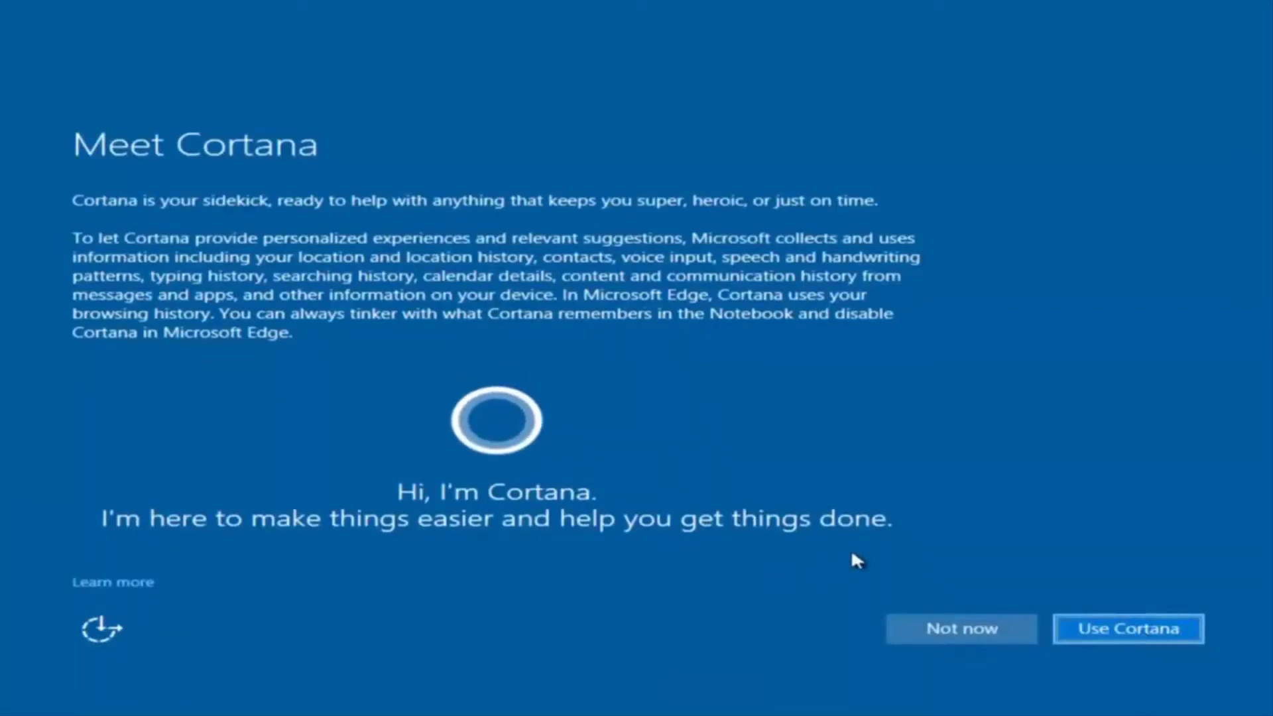
- Decline Cortana setup with 'Not now'
left_click(937, 618)
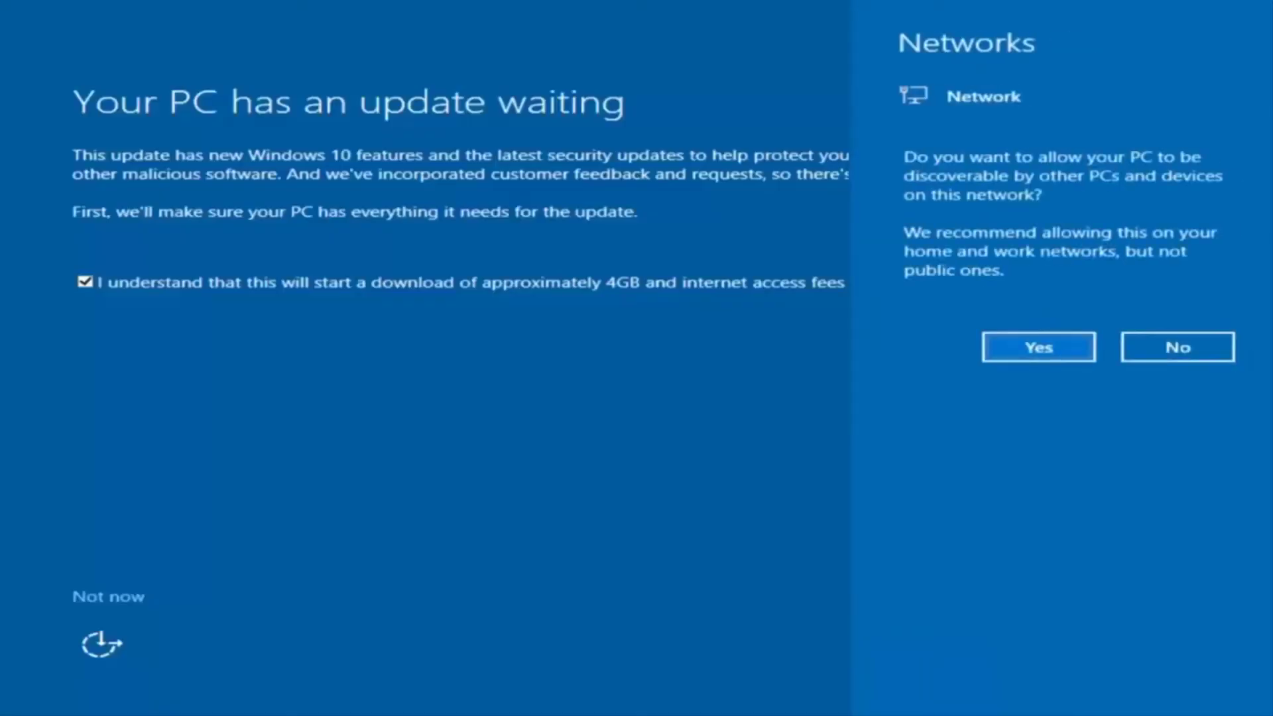
- Answer the network discoverability prompt and postpone the pending update to reach the desktop
left_click(571, 512)
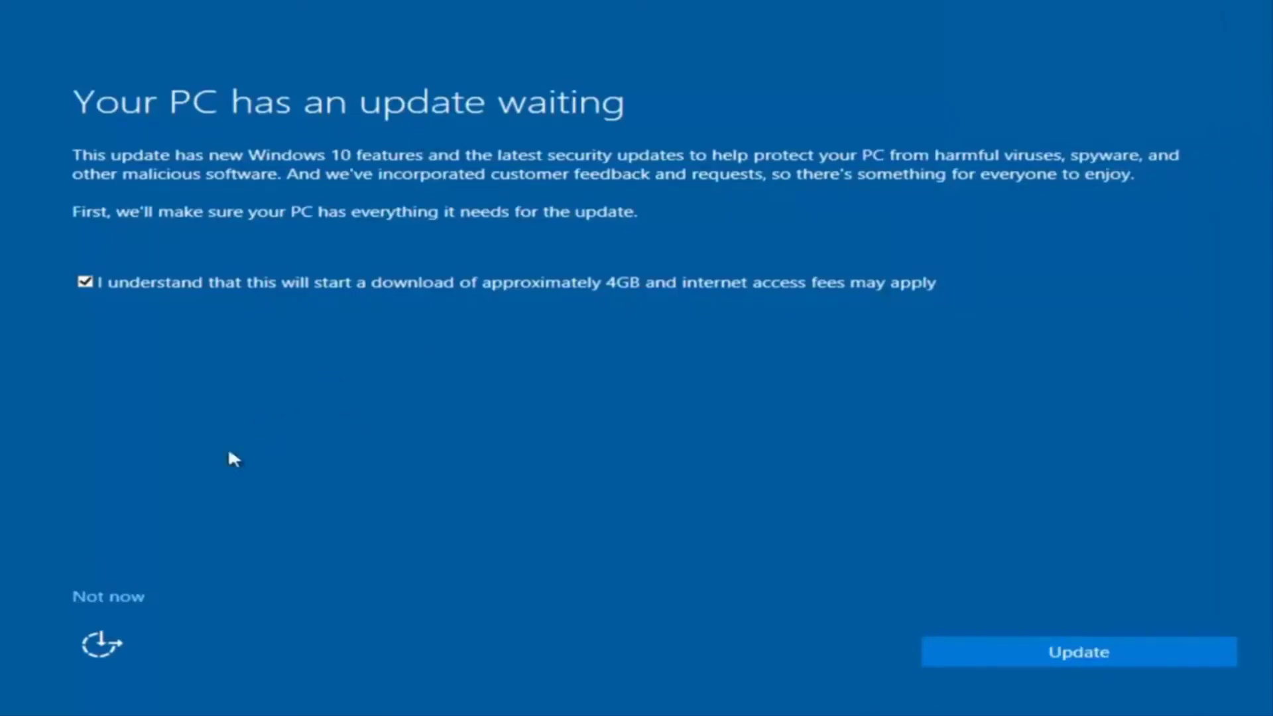
left_click(110, 597)
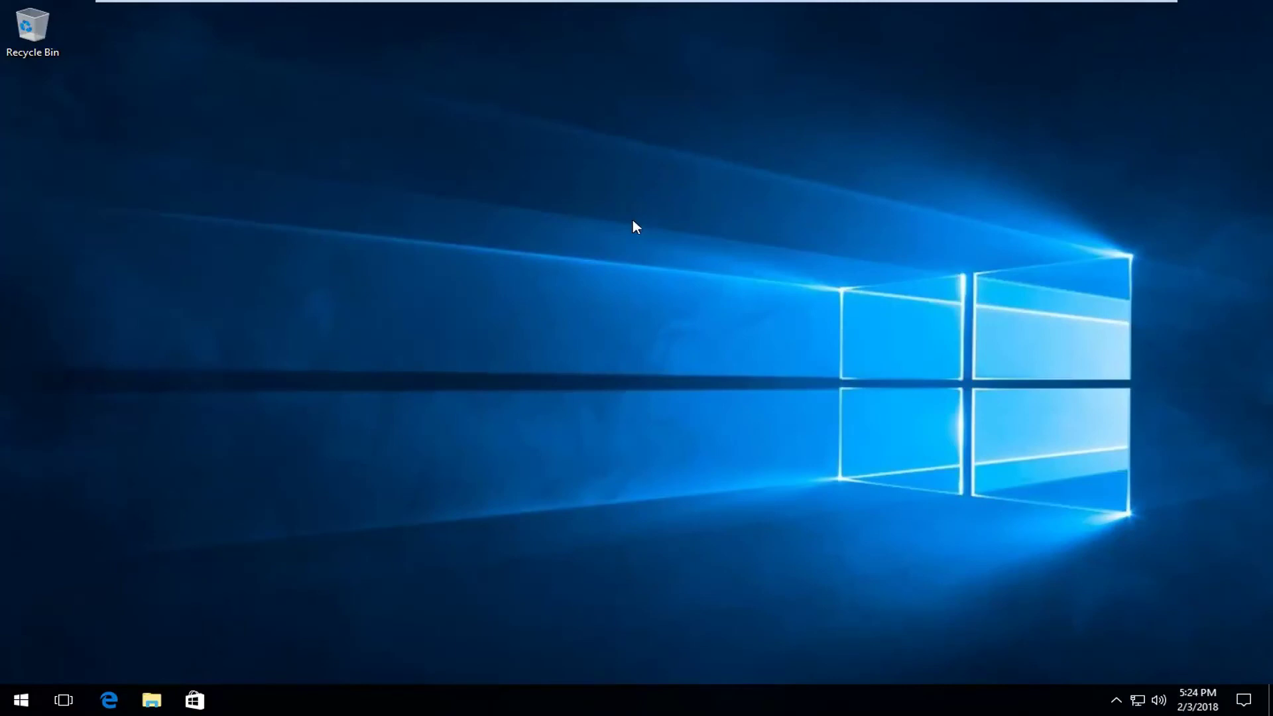